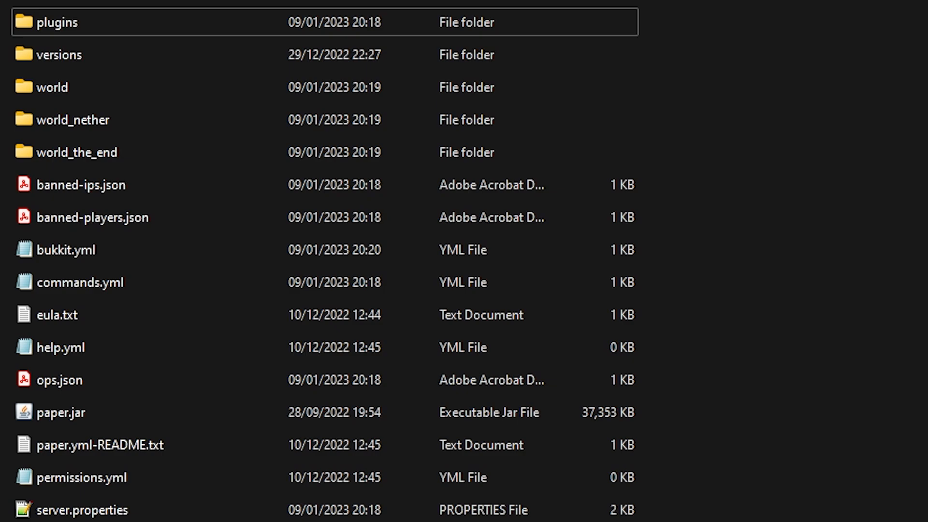
# Step: Open bukkit.yml from the server folder in Notepad++
pyautogui.doubleClick(149, 259)
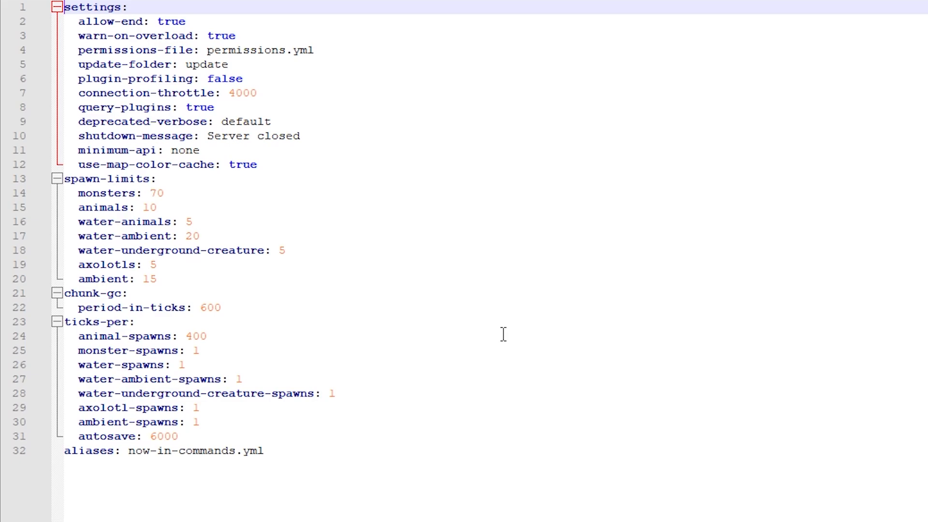
# Step: Append 'worlds:' with a 'world:' entry whose generator is VoidGen after the aliases line
pyautogui.click(280, 449)
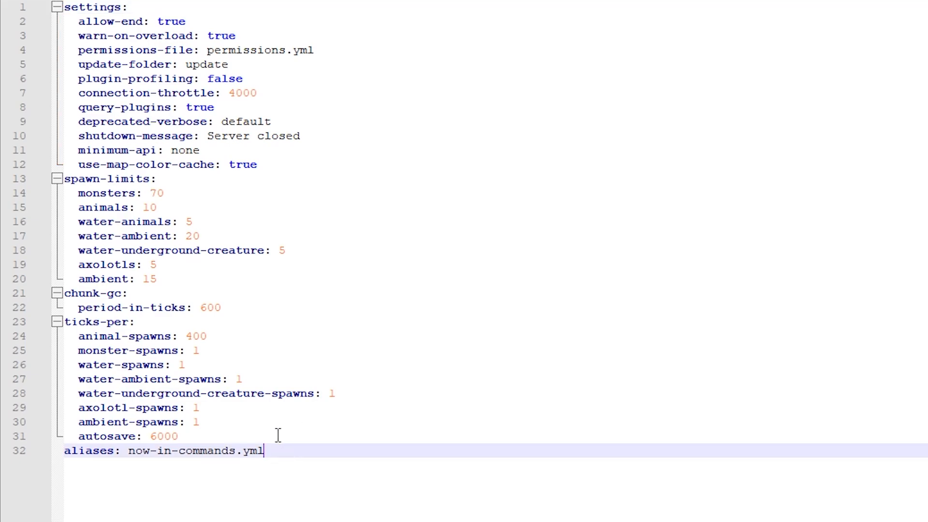
pyautogui.press('Return')
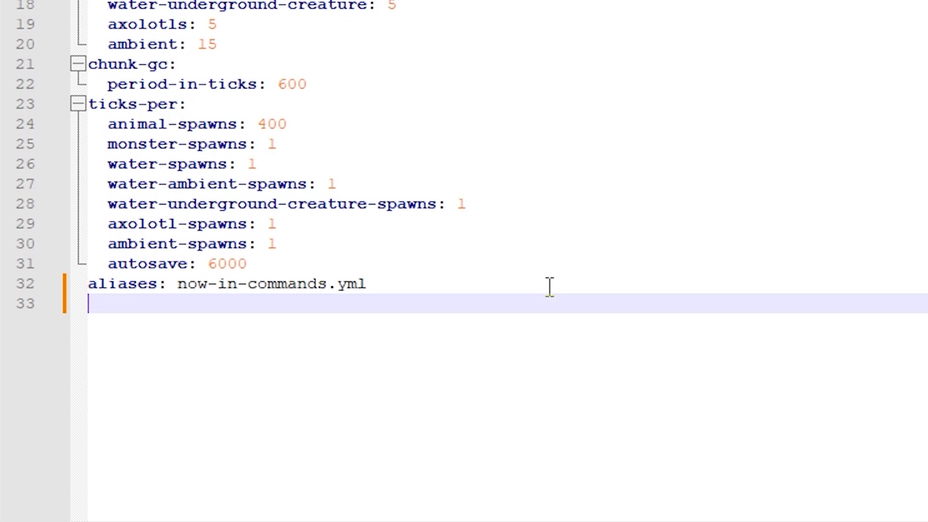
pyautogui.write('worlds:')
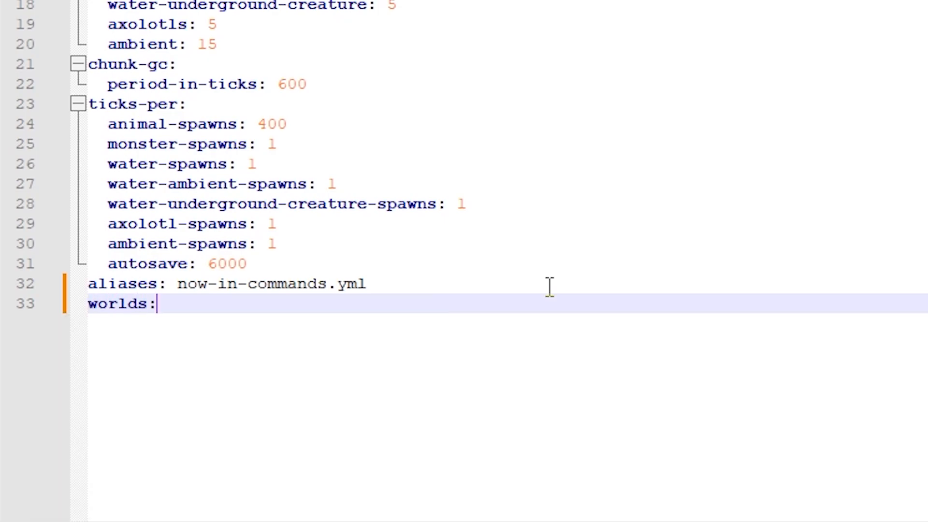
pyautogui.press('Return')
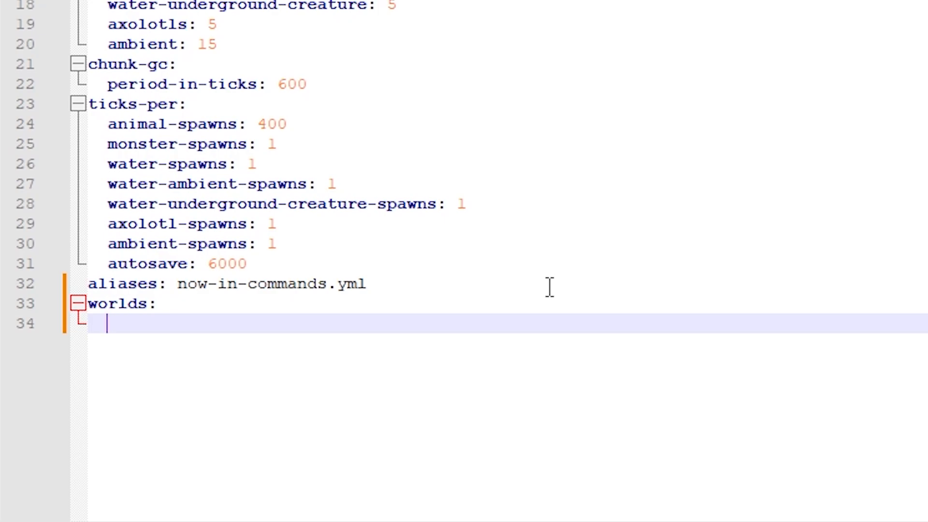
pyautogui.write('world')
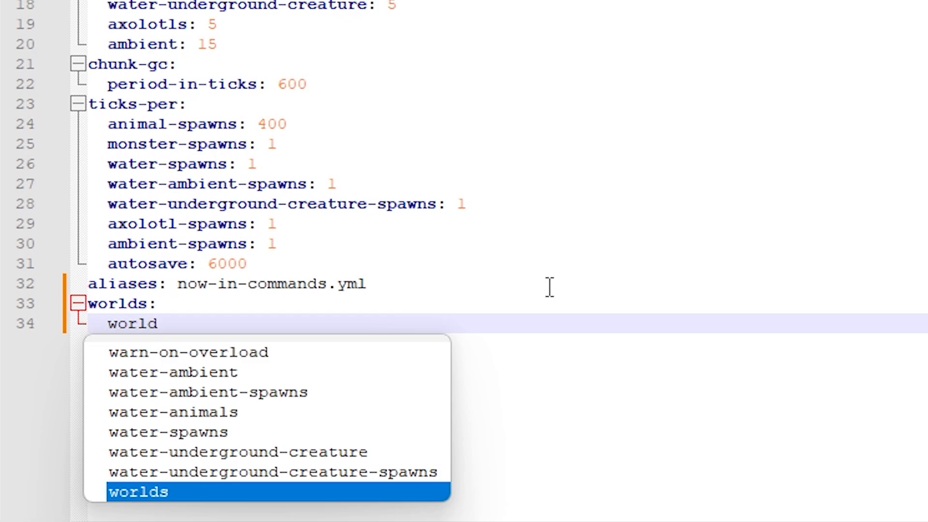
pyautogui.write(':')
pyautogui.press('Return')
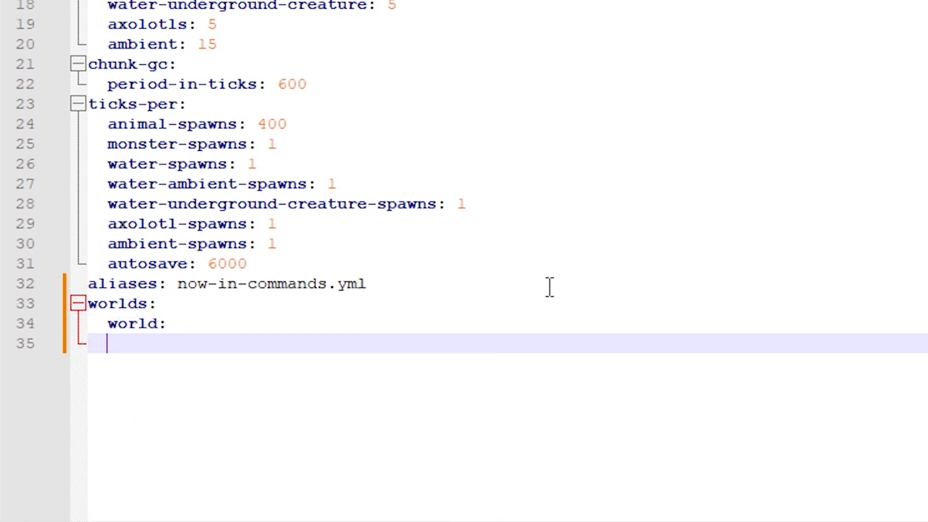
pyautogui.write('g')
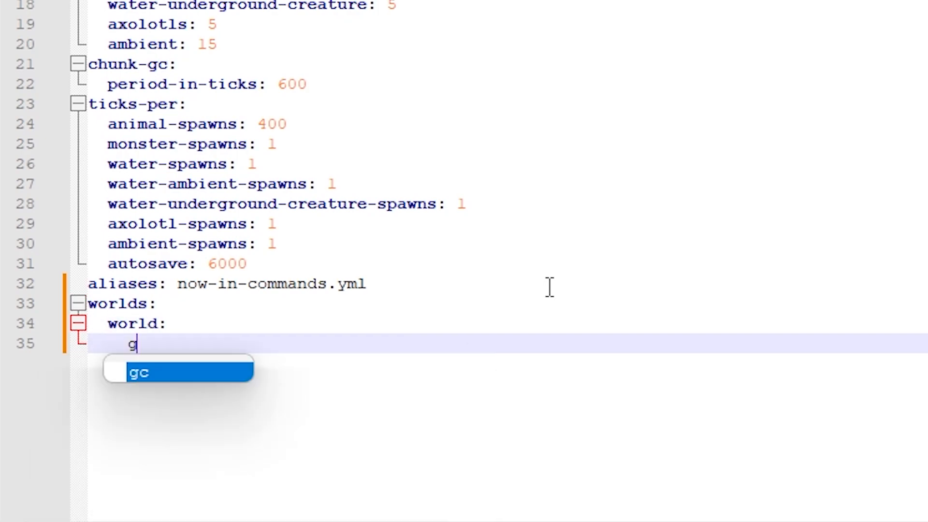
pyautogui.write('enerator:')
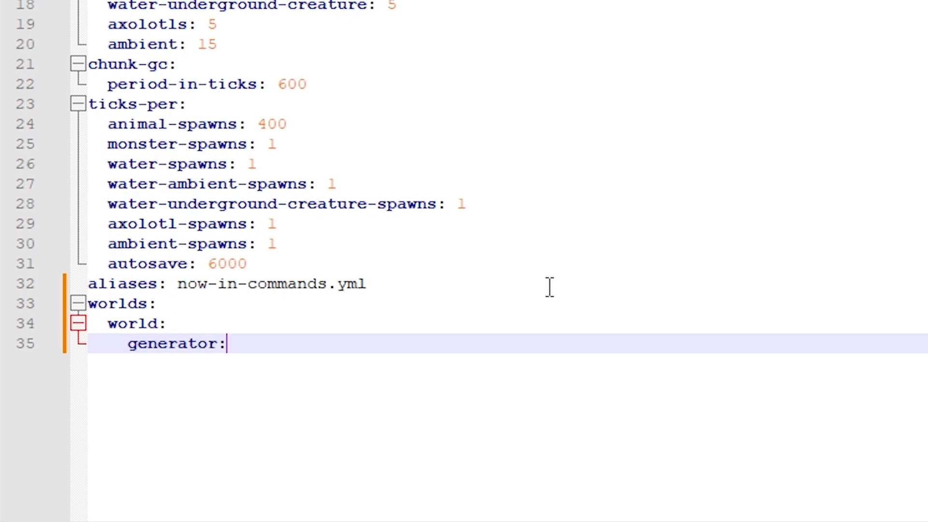
pyautogui.write(' Vo')
pyautogui.write('idGen')
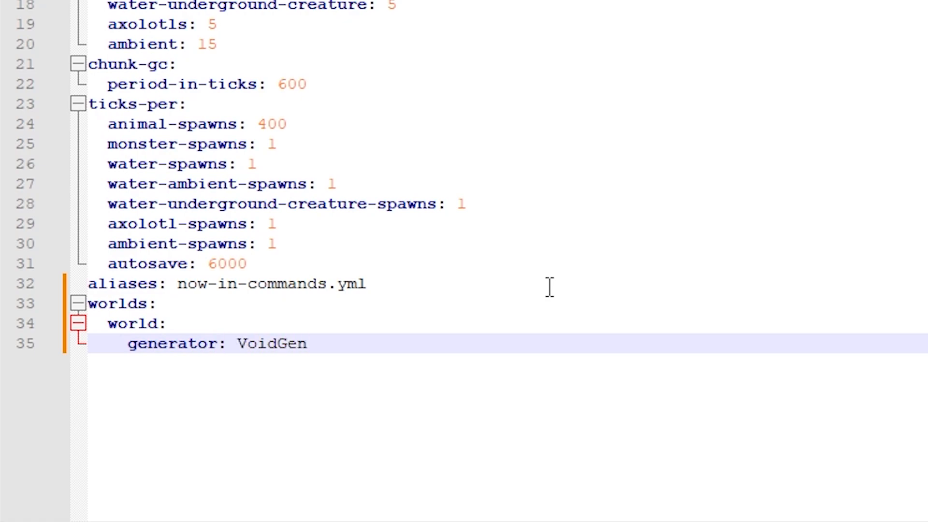
pyautogui.click(195, 324)
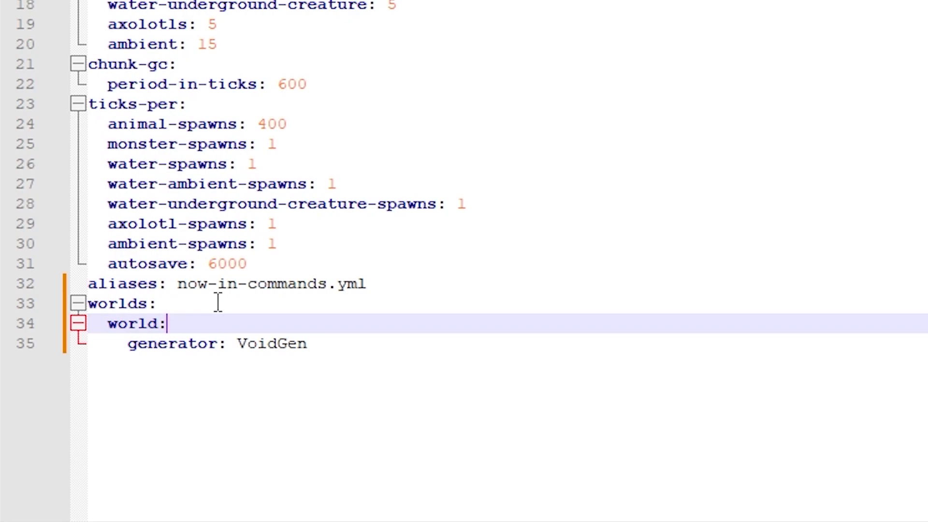
# Step: Add a 'world_nether:' entry under worlds with 'generator: VoidGen', aligned with the world entry
pyautogui.click(333, 344)
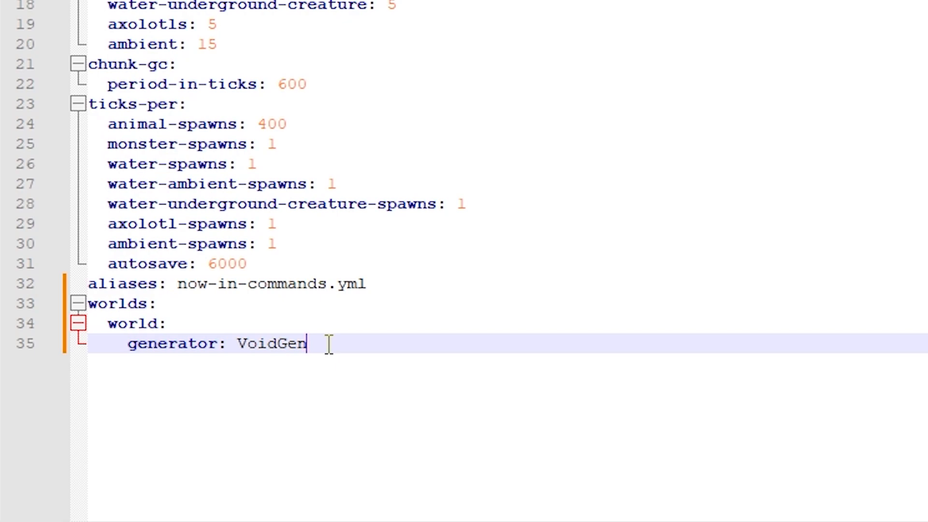
pyautogui.press('Return')
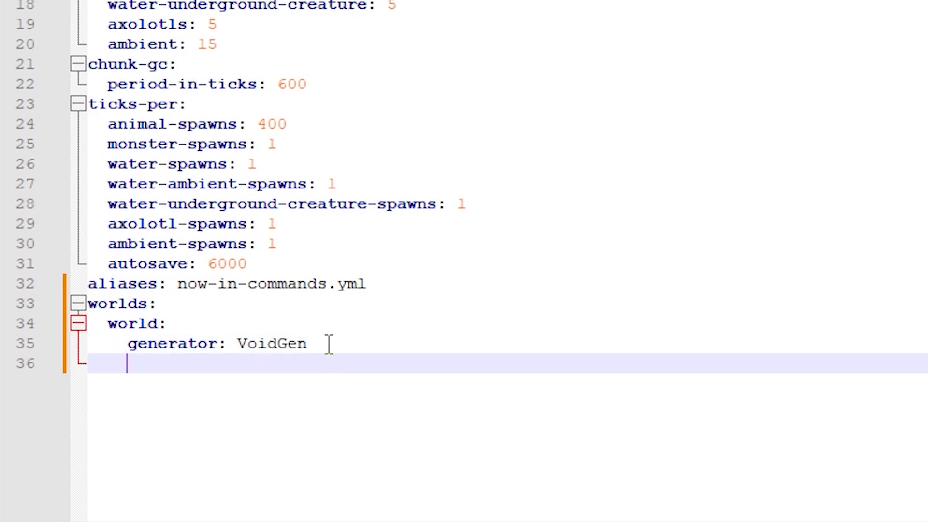
pyautogui.press('BackSpace')
pyautogui.press('BackSpace')
pyautogui.write('world')
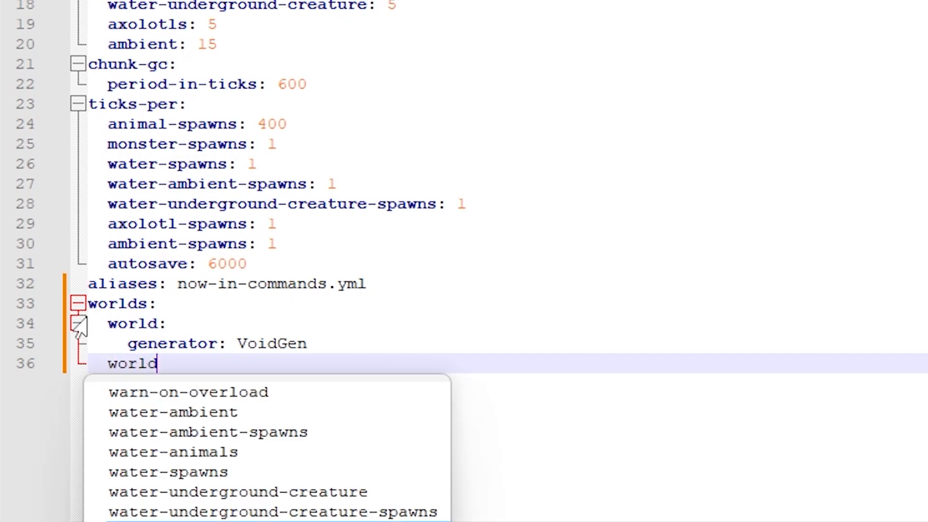
pyautogui.write('_nether')
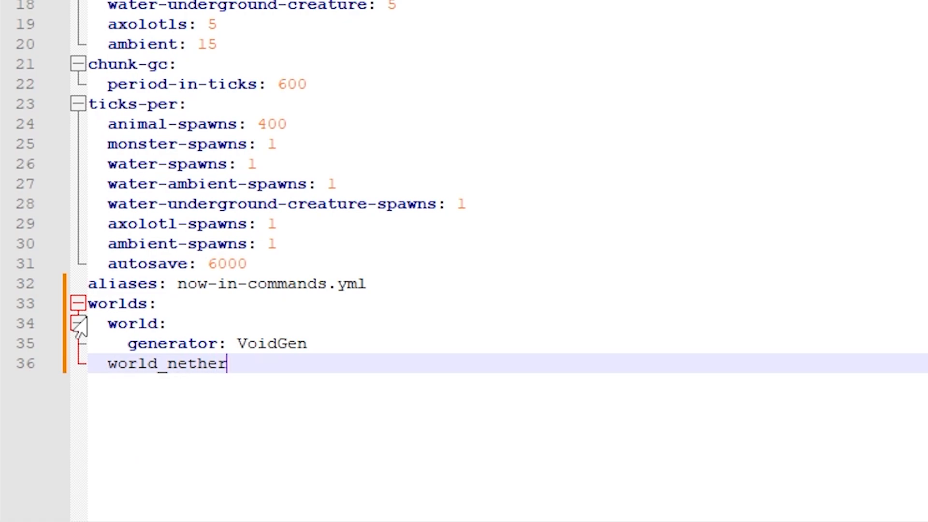
pyautogui.write(':')
pyautogui.press('Return')
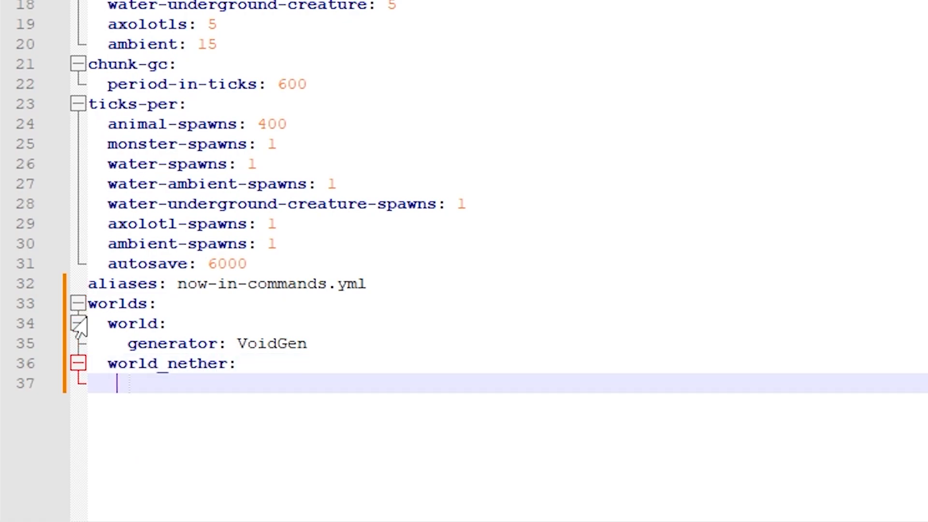
pyautogui.write('generator')
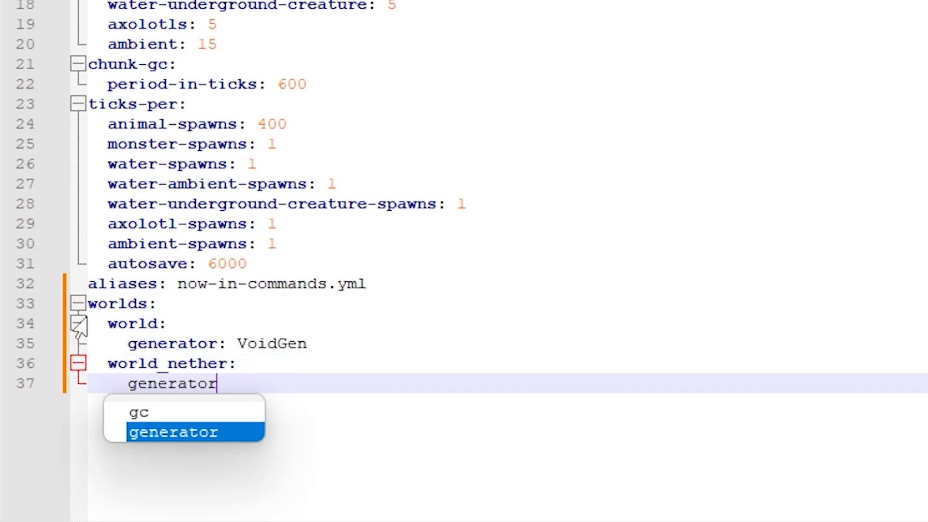
pyautogui.write(': ')
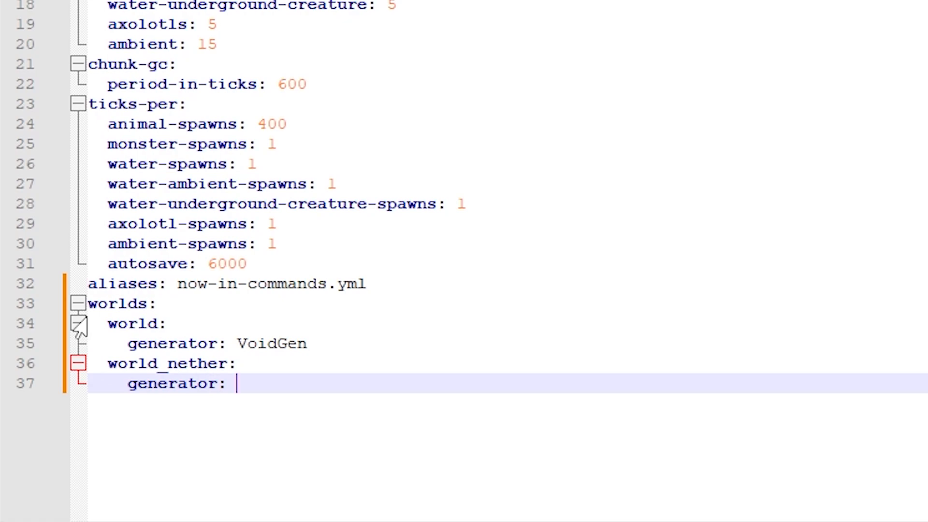
pyautogui.write('VoidGen')
pyautogui.click(347, 343)
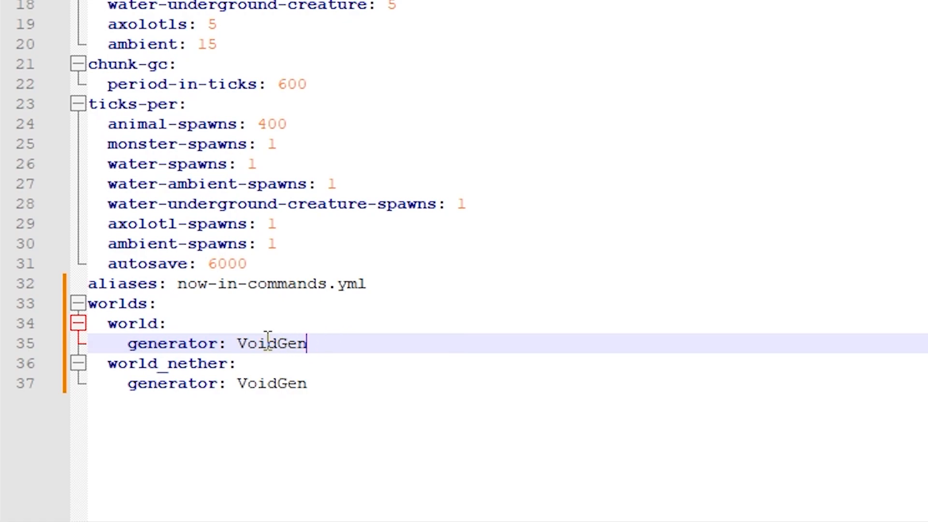
pyautogui.write(':')
pyautogui.write('{')
pyautogui.write('biome:')
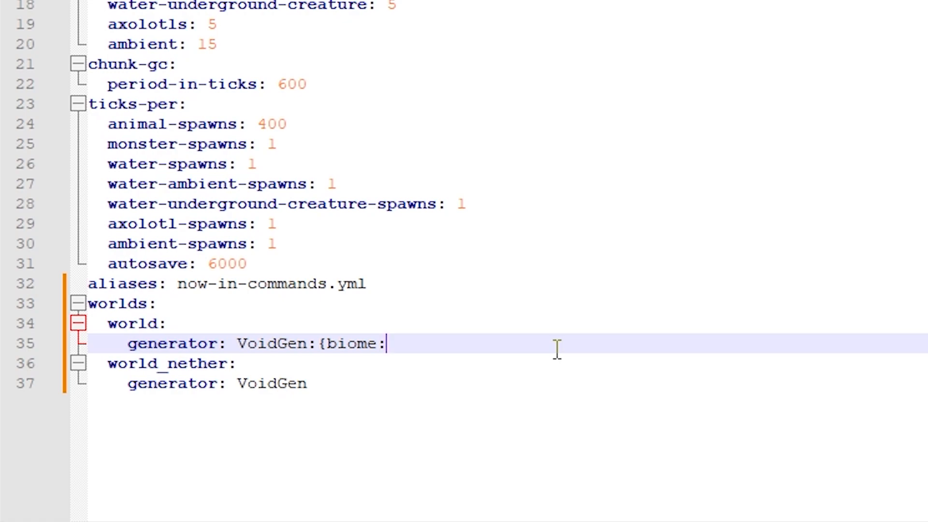
pyautogui.write('FOR')
pyautogui.write('EST')
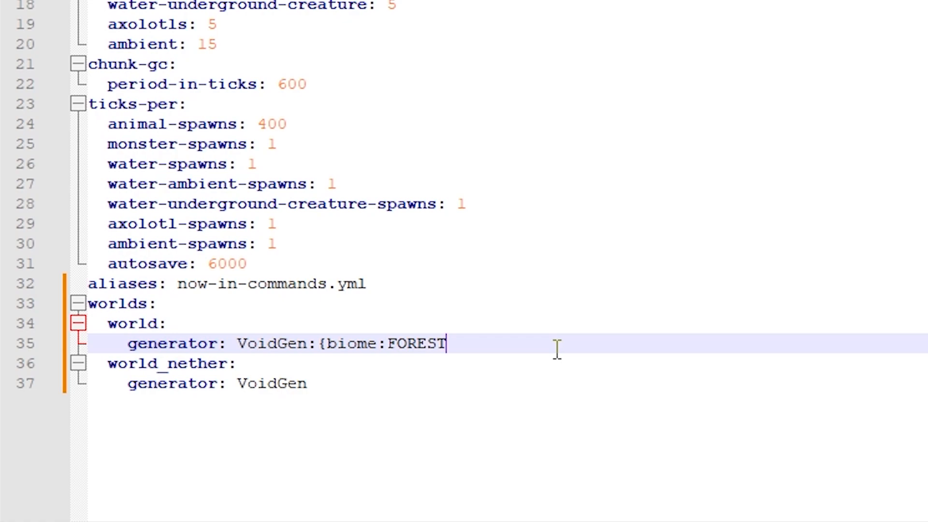
pyautogui.write('}')
# Step: Extend the world generator to VoidGen:{biome:FOREST} and highlight the biome setting for viewers
pyautogui.tripleClick(486, 344)
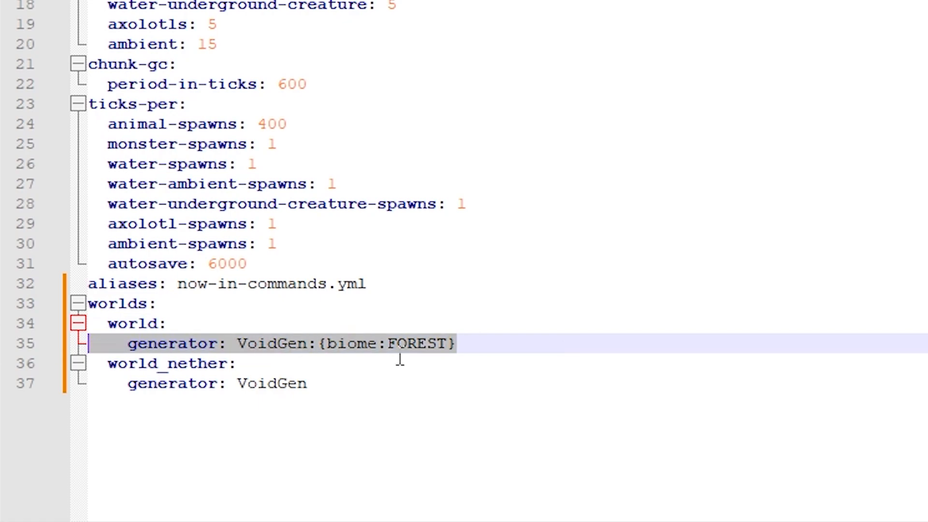
pyautogui.click(417, 359)
pyautogui.click(238, 343)
pyautogui.moveTo(238, 344); pyautogui.dragTo(381, 343)
pyautogui.click(475, 343)
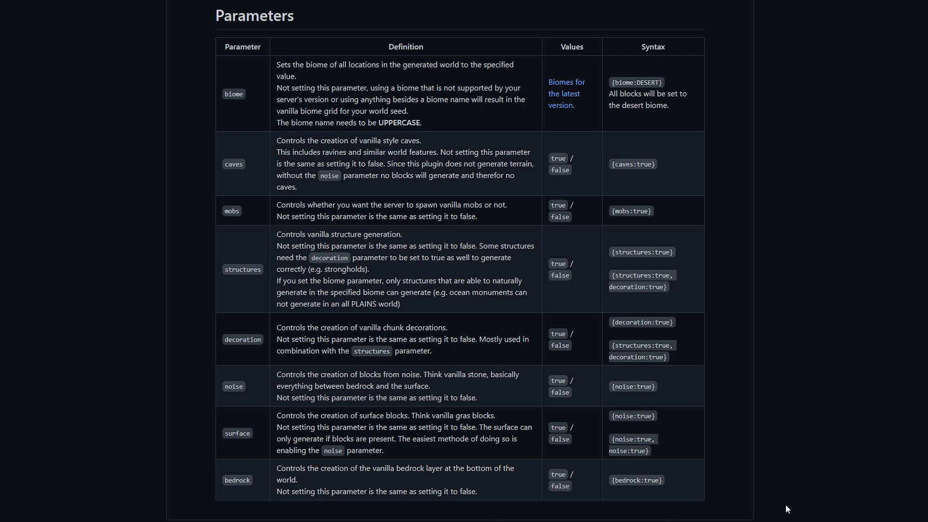
pyautogui.moveTo(222, 269); pyautogui.dragTo(268, 272)
pyautogui.click(263, 272)
pyautogui.moveTo(222, 340); pyautogui.dragTo(280, 330)
pyautogui.click(248, 374)
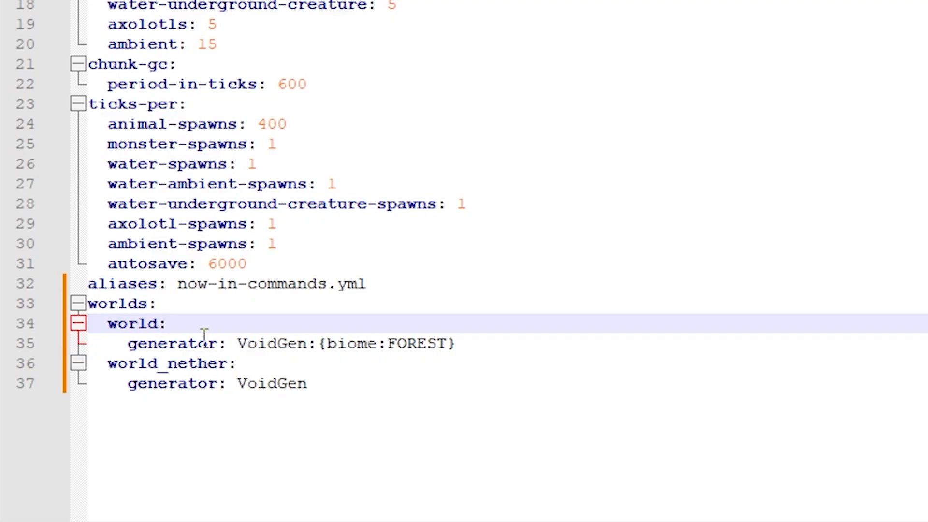
pyautogui.moveTo(233, 343); pyautogui.dragTo(457, 343)
pyautogui.click(465, 343)
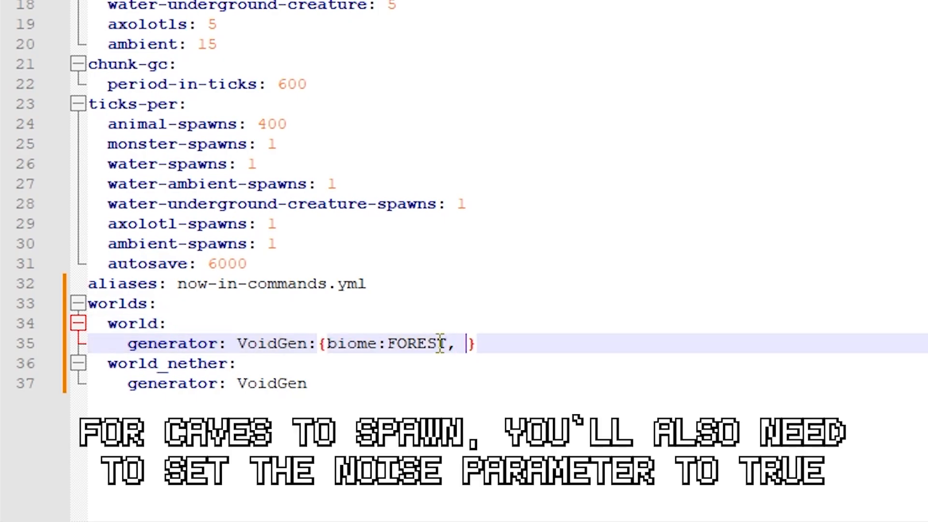
pyautogui.write('caves:')
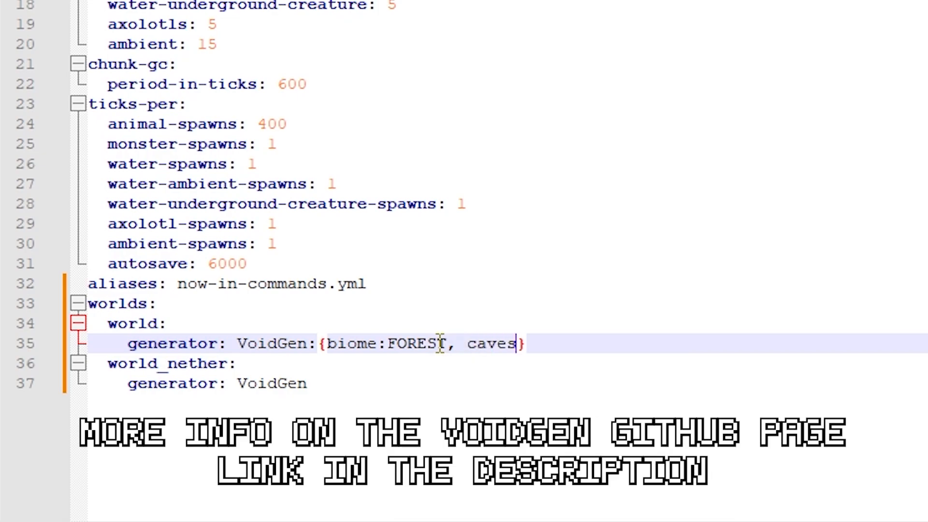
pyautogui.write('true')
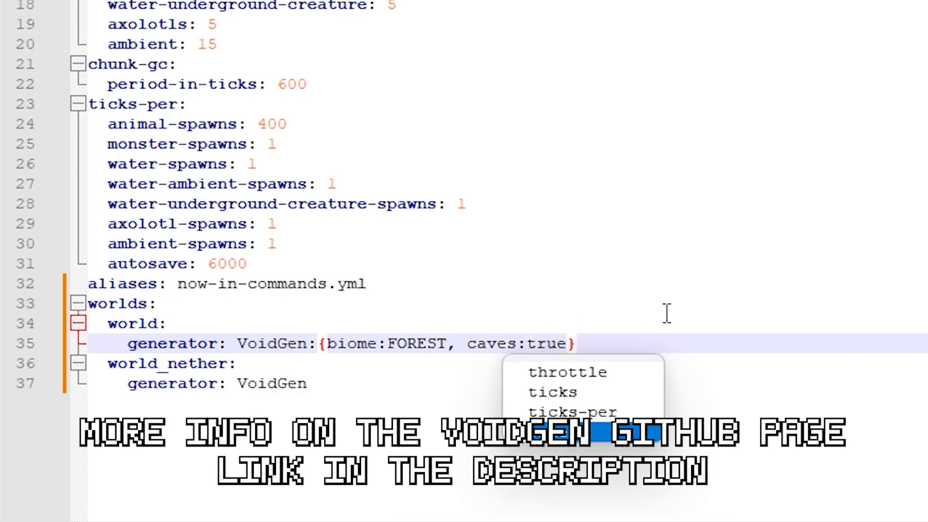
pyautogui.moveTo(577, 343); pyautogui.dragTo(210, 345)
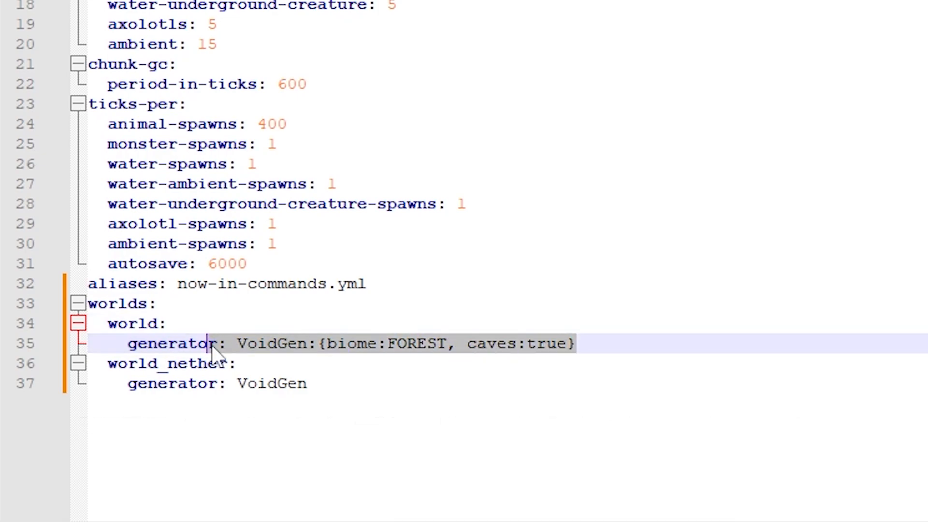
pyautogui.click(651, 367)
pyautogui.click(567, 343)
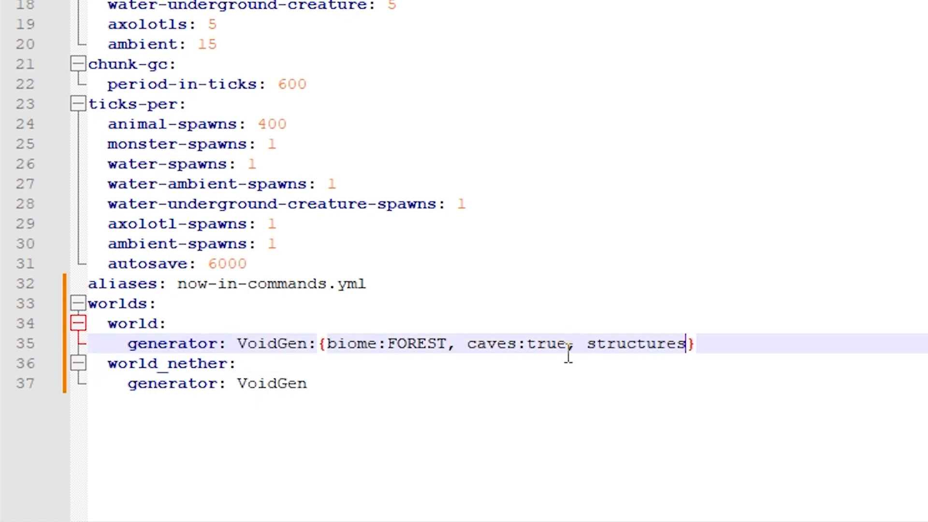
pyautogui.write(':true')
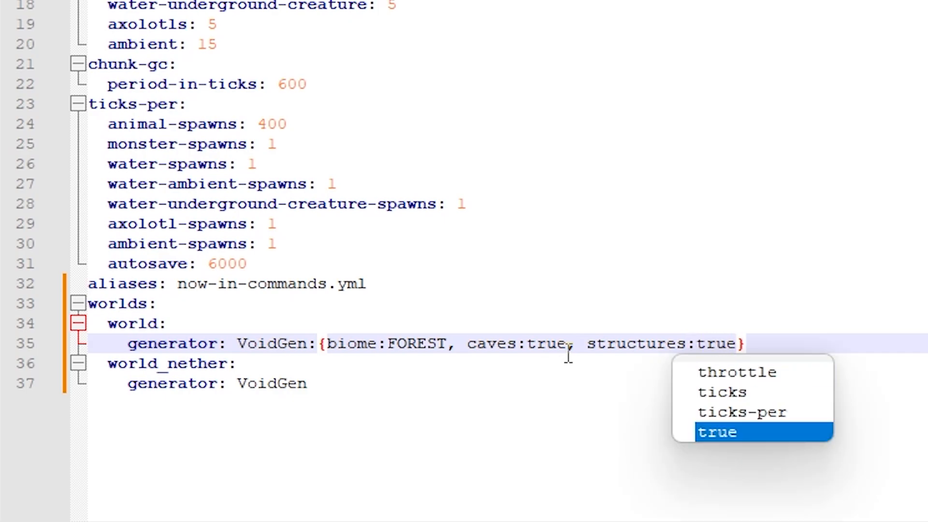
pyautogui.click(436, 344)
pyautogui.moveTo(450, 349); pyautogui.dragTo(738, 344)
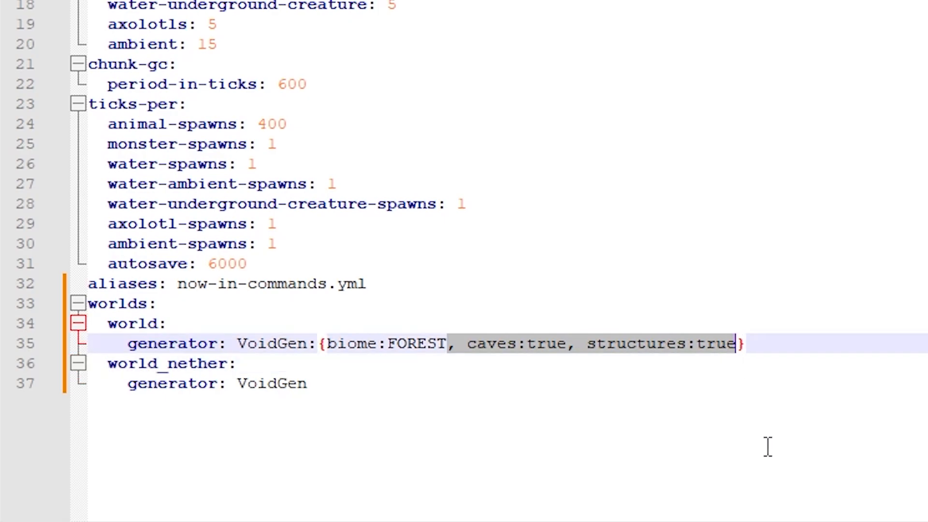
# Step: Remove the caves and structures parameters, then delete the world and world_nether folders
pyautogui.press('BackSpace')
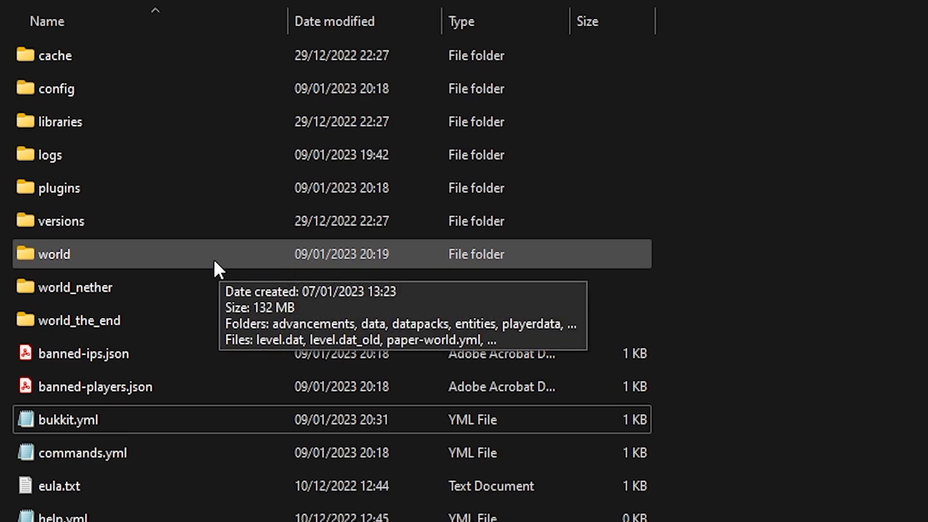
pyautogui.click(207, 258)
pyautogui.keyDown('shift'); pyautogui.click(143, 283); pyautogui.keyUp('shift')
pyautogui.press('Delete')
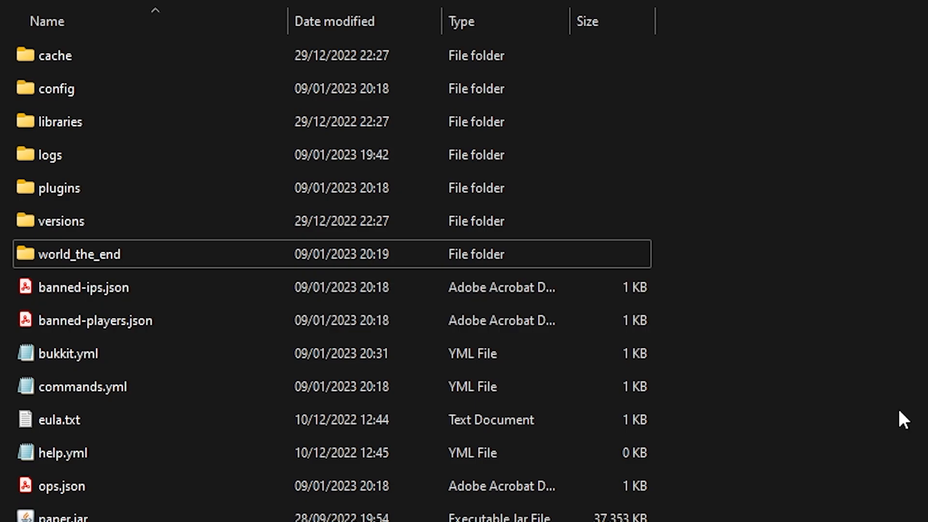
# Step: Launch the server from paper.jar and join the resulting void world
pyautogui.doubleClick(212, 514)
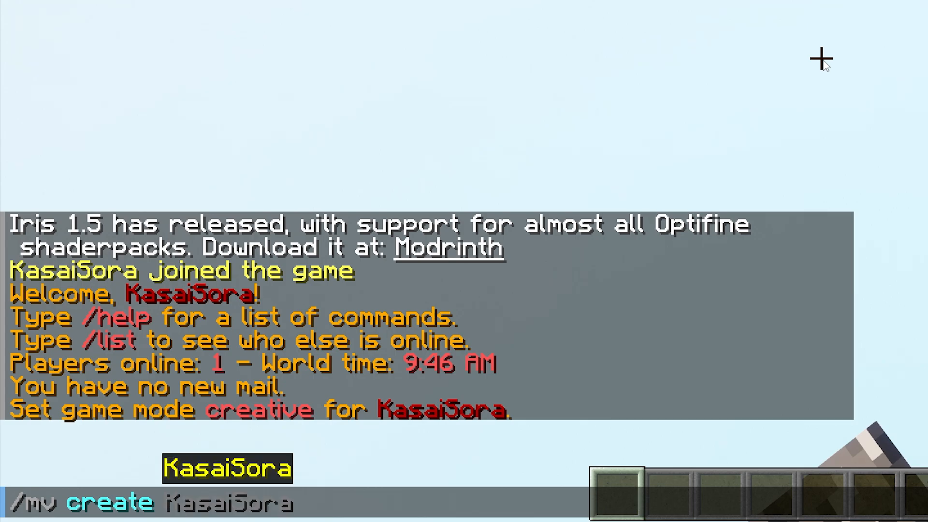
pyautogui.write('Void normal')
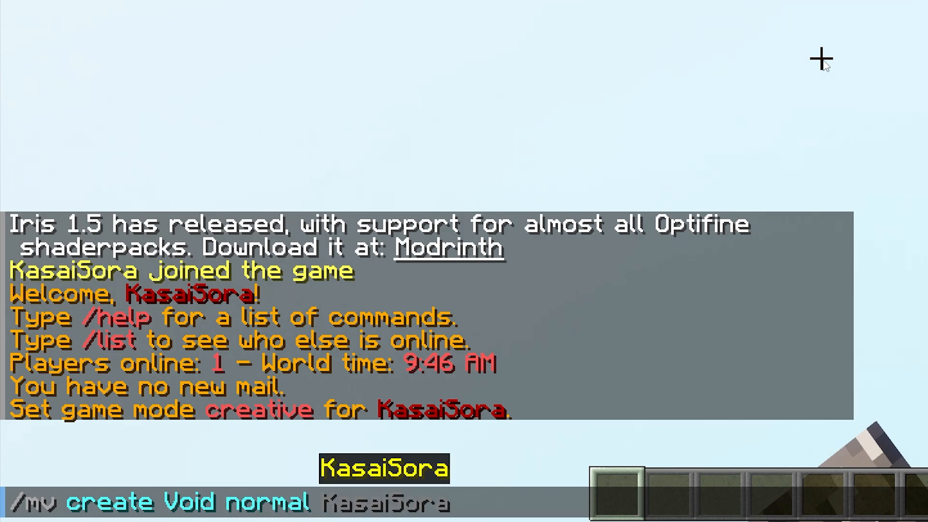
pyautogui.write('-g')
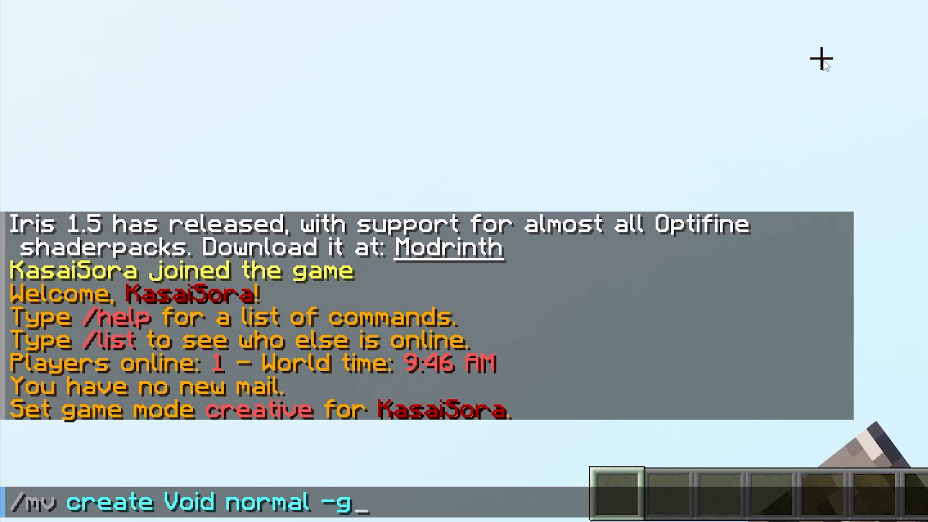
pyautogui.write(' VoidGen')
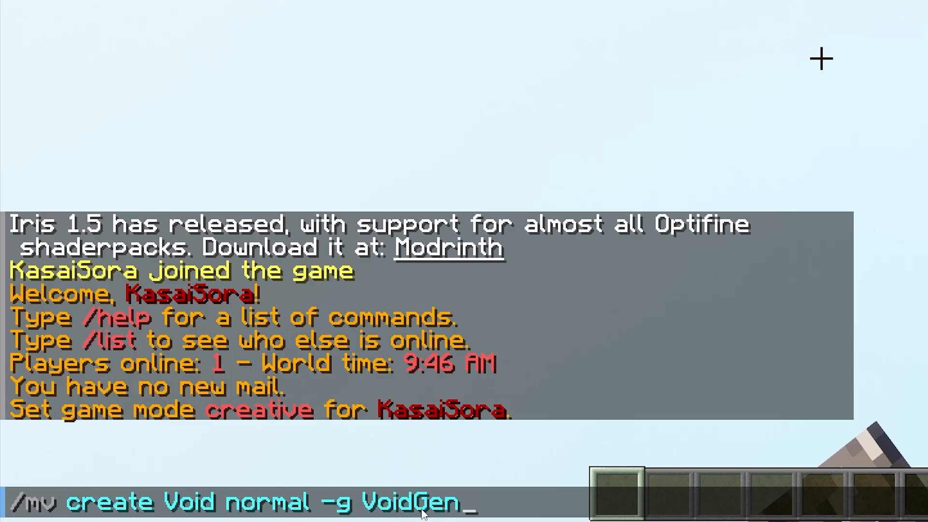
# Step: Run '/mv create Void normal -g VoidGen' to create the Void world
pyautogui.press('Return')
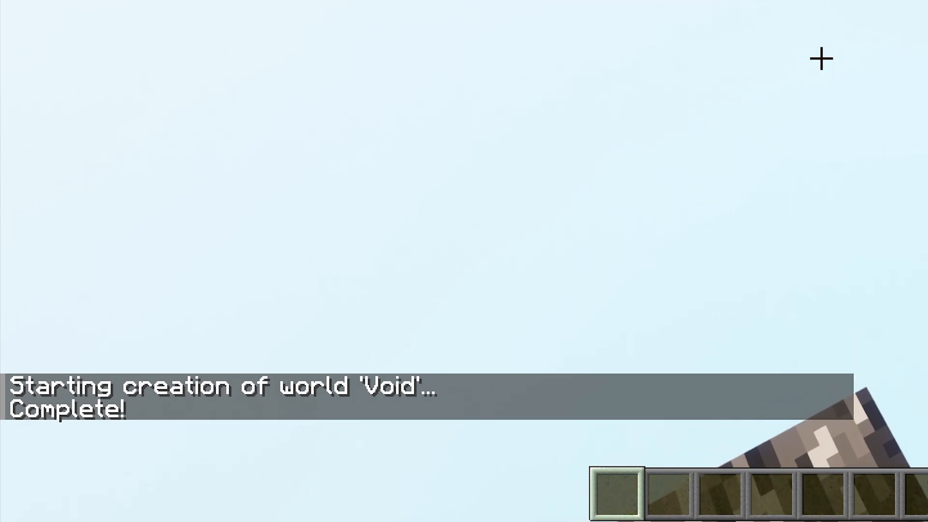
pyautogui.write('/mv ')
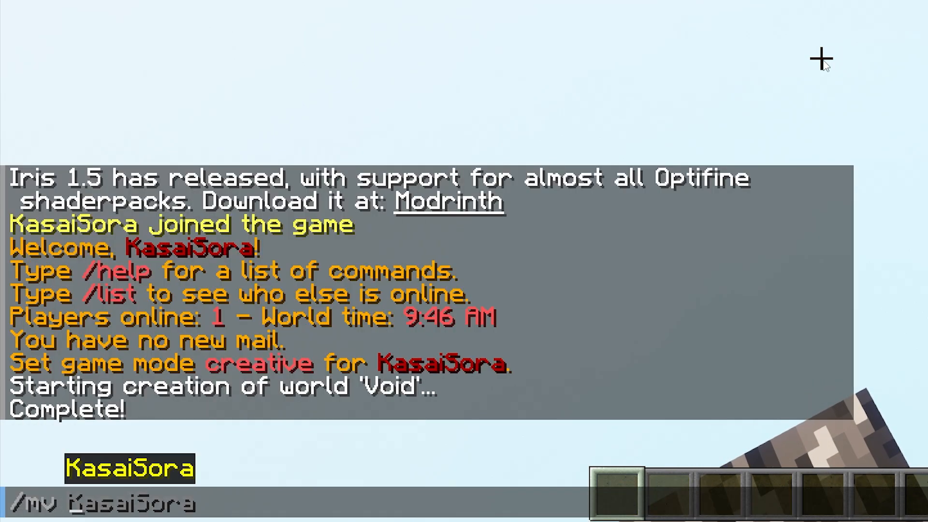
pyautogui.write('tp void')
# Step: Run '/mv tp void' to teleport into the Void world
pyautogui.press('Return')
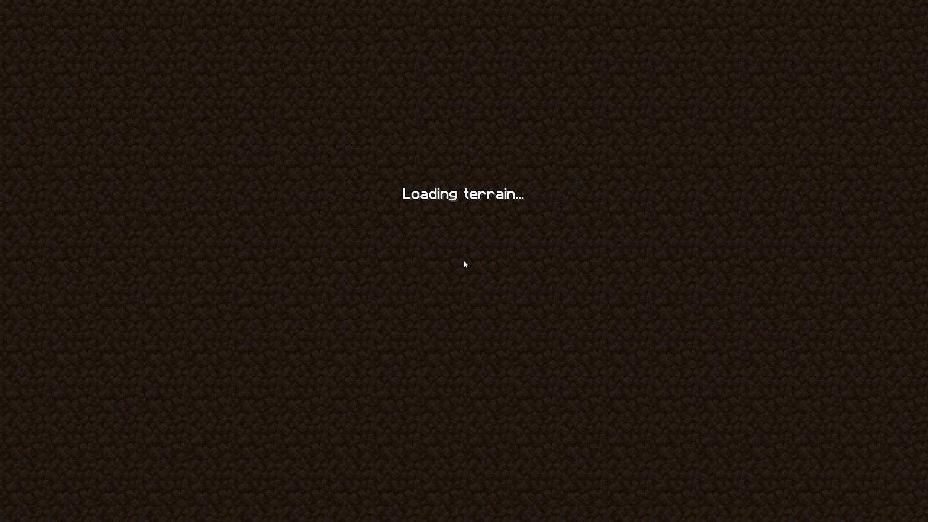